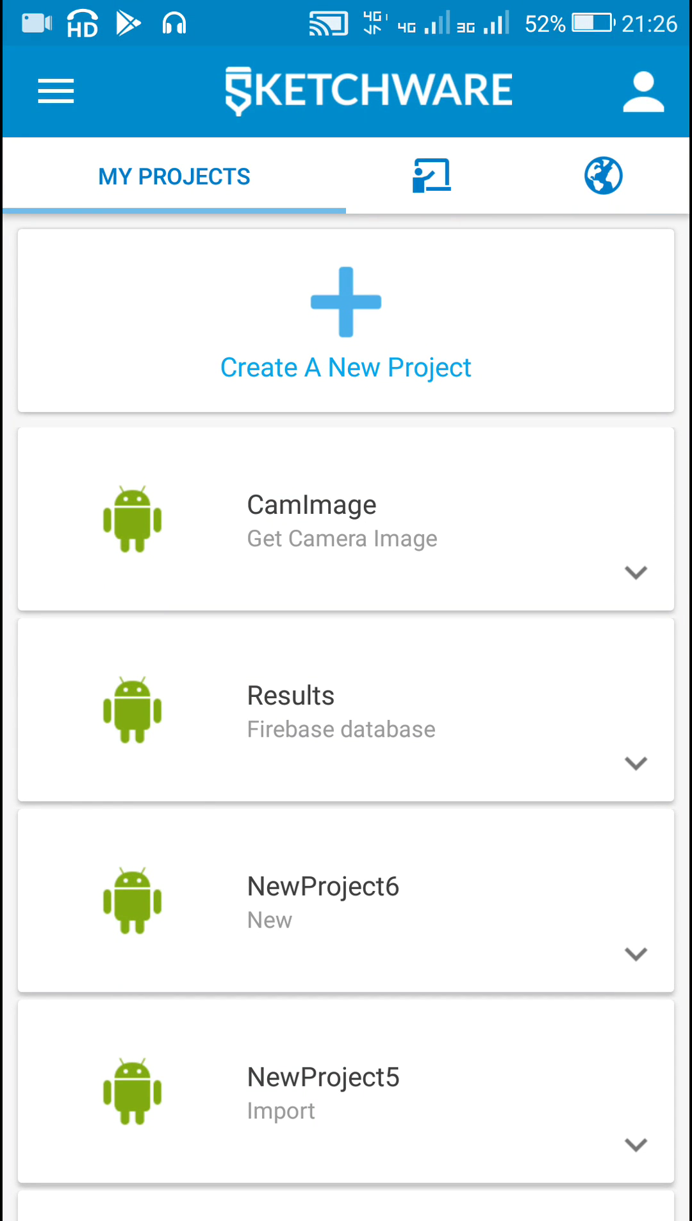
# Step: Open the CamImage project and drop a Button and an ImageView below the Toolbar
pyautogui.click(132, 520)
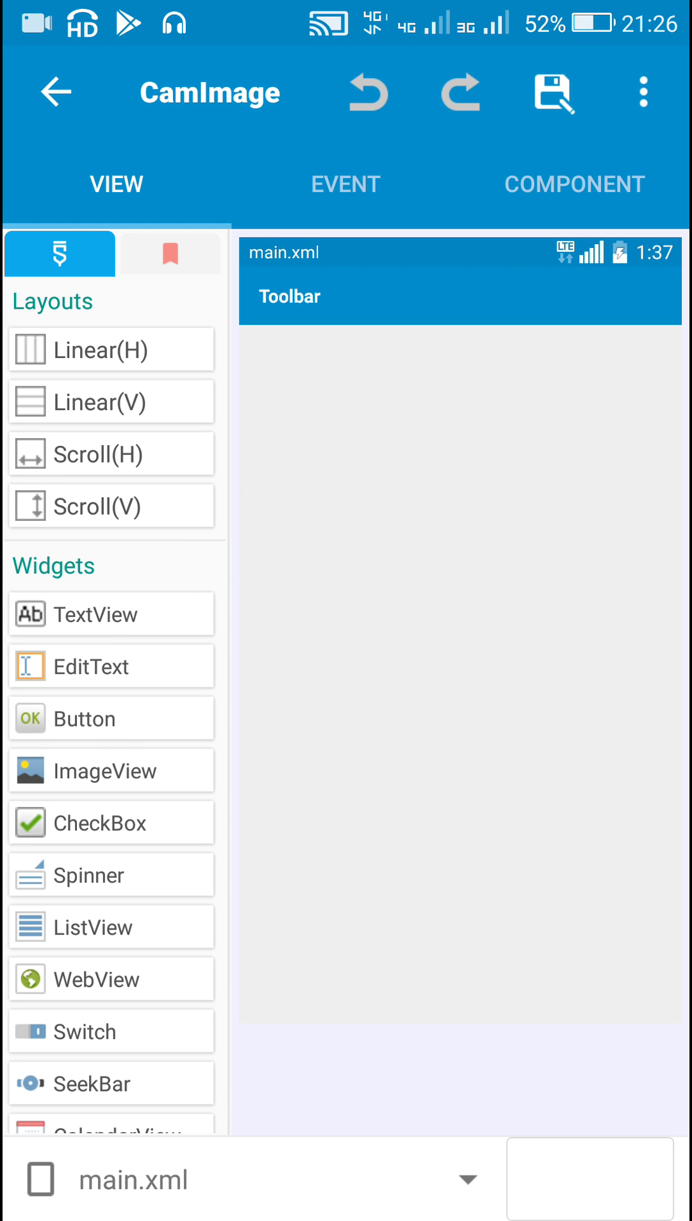
pyautogui.moveTo(123, 721); pyautogui.dragTo(324, 587)
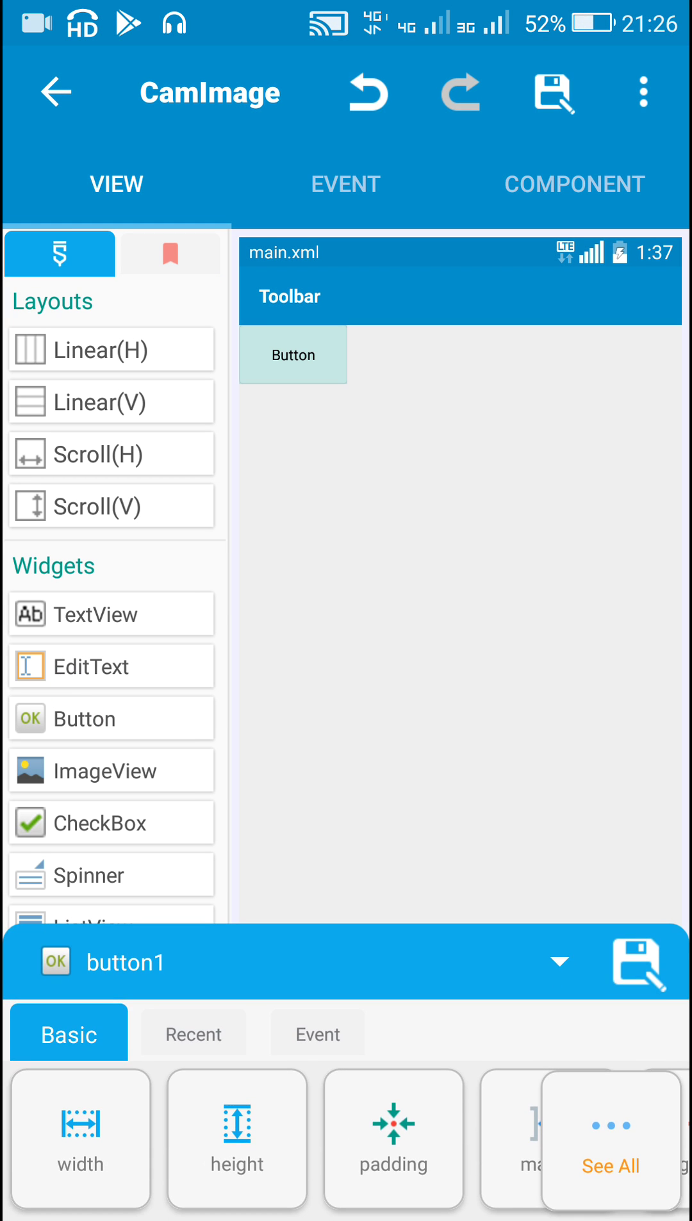
pyautogui.moveTo(114, 772); pyautogui.dragTo(443, 594)
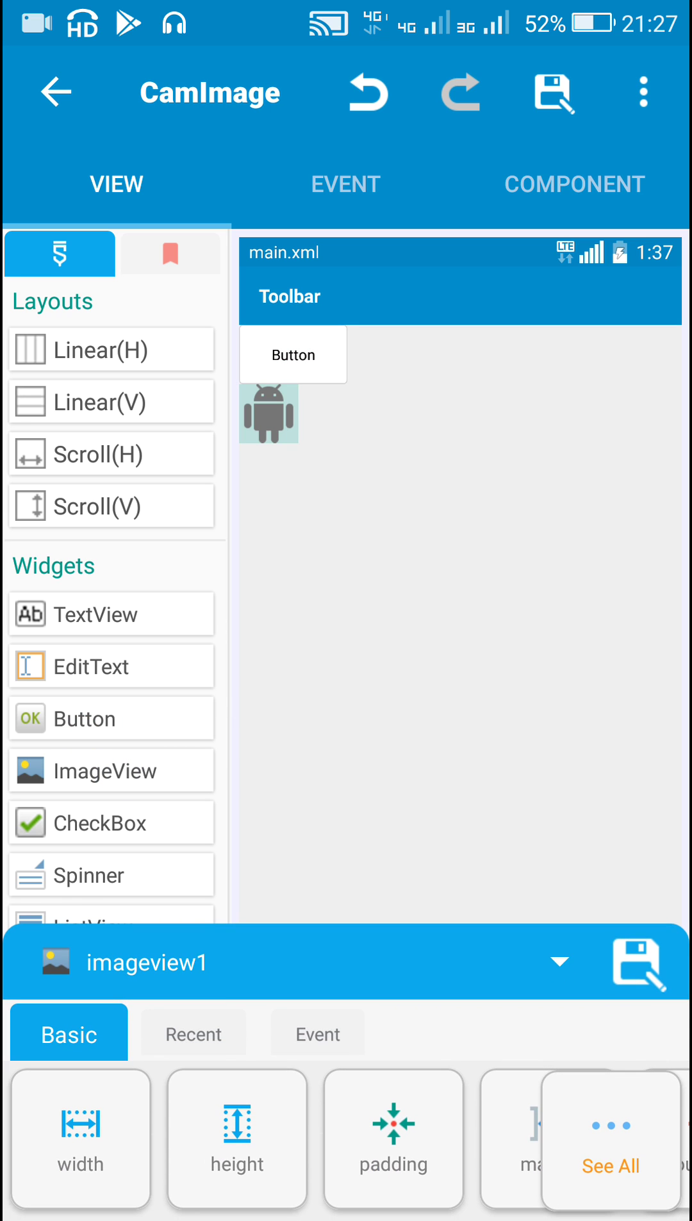
# Step: Select the button and the image view to bring up their properties
pyautogui.click(314, 367)
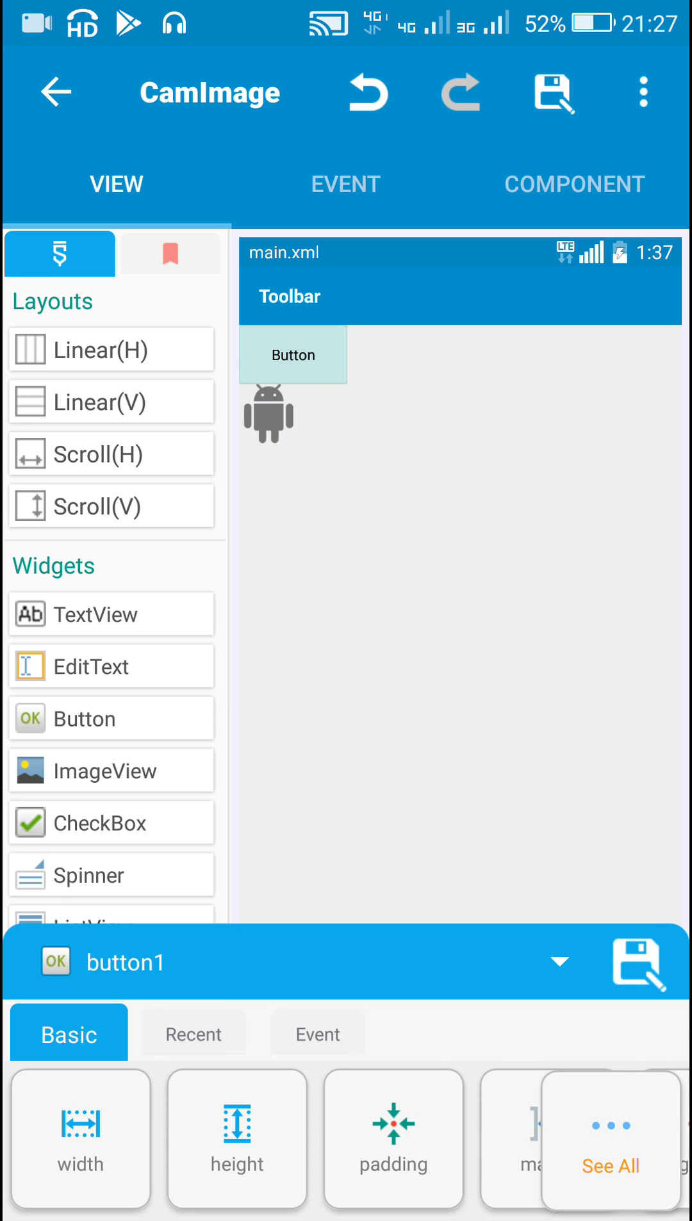
pyautogui.click(269, 414)
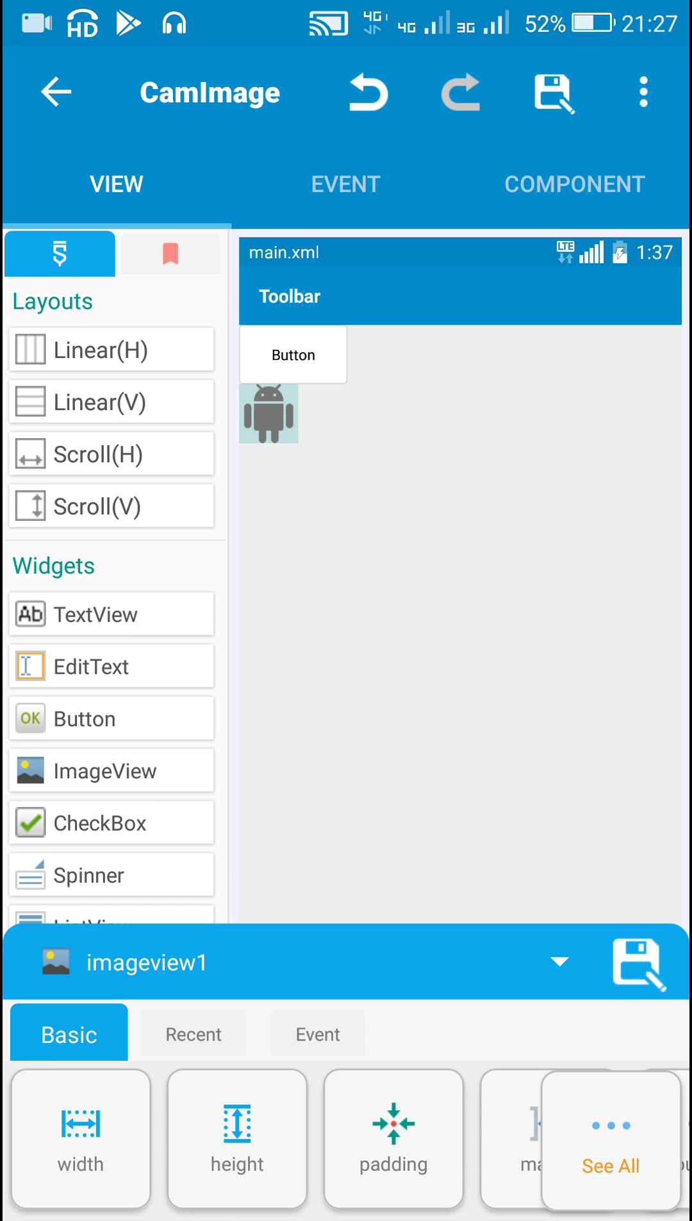
pyautogui.moveTo(572, 1134); pyautogui.dragTo(143, 1134)
# Step: Set button1's text size to 20sp
pyautogui.click(293, 355)
pyautogui.click(214, 1137)
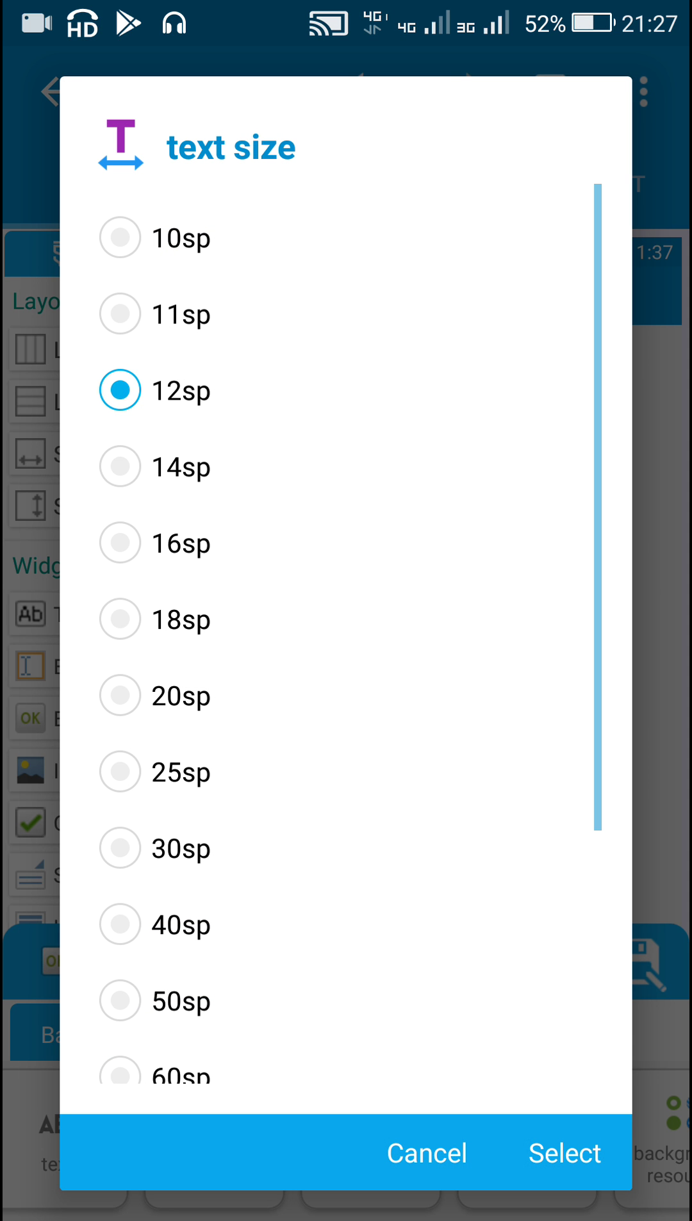
pyautogui.click(119, 696)
pyautogui.click(564, 1152)
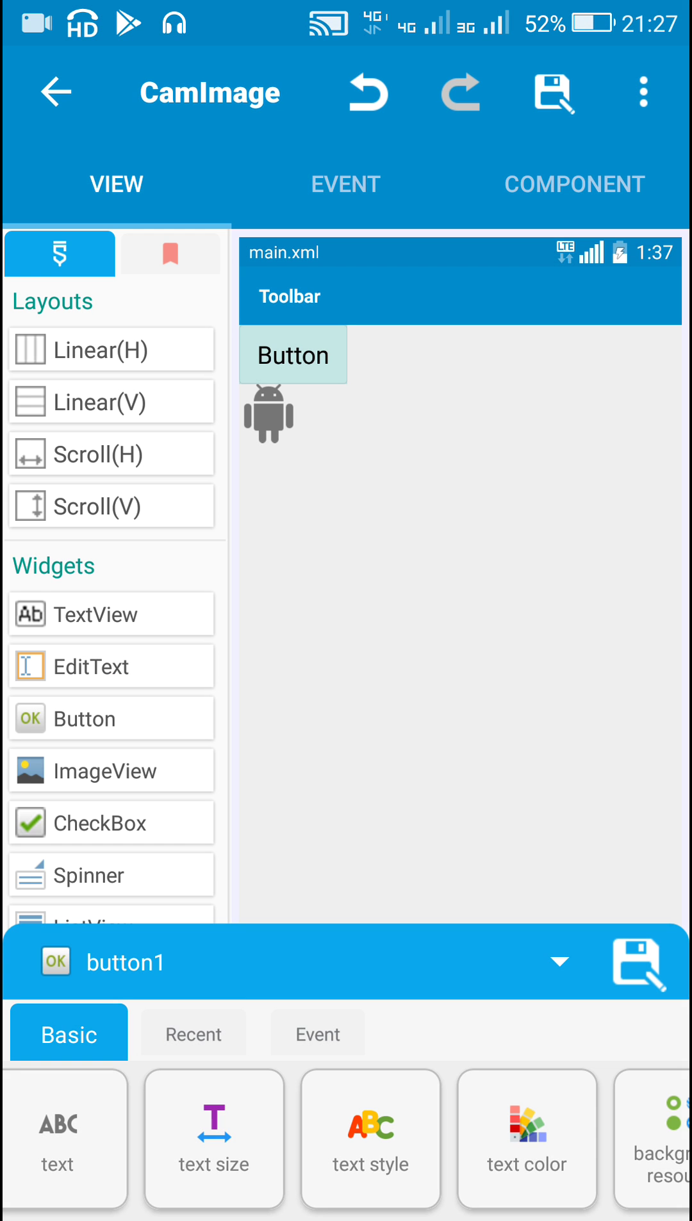
# Step: Replace the button label 'Button' with 'Capture image' and save
pyautogui.click(57, 1137)
pyautogui.click(189, 649)
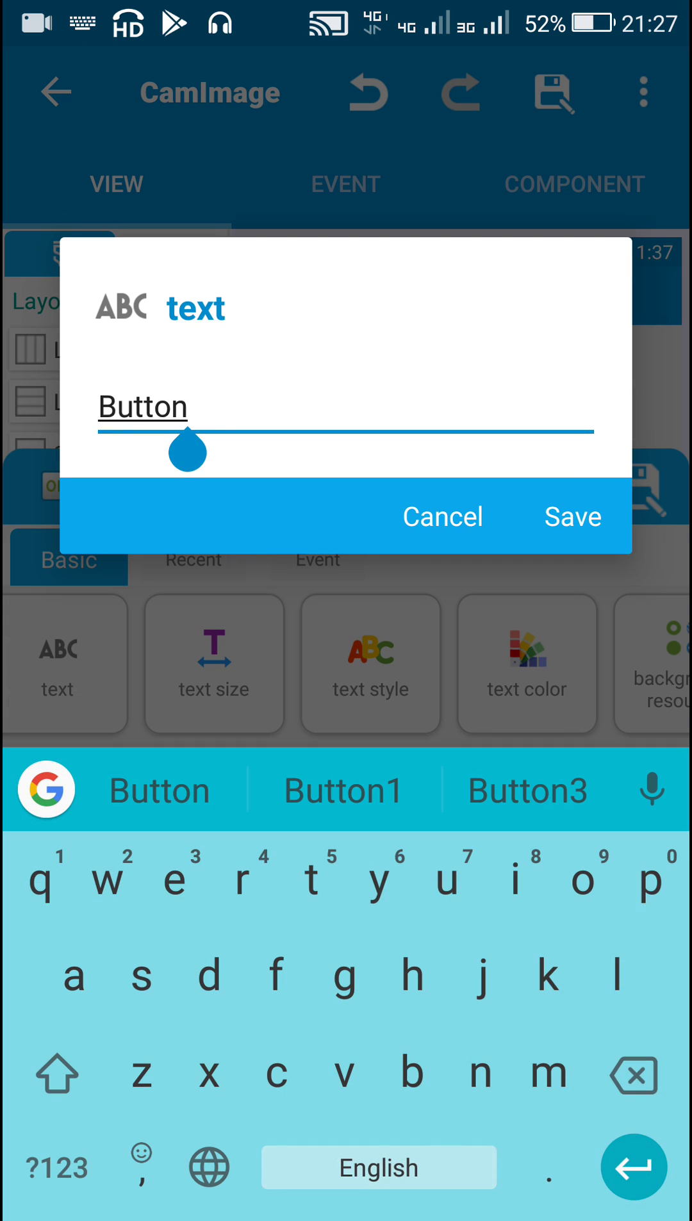
pyautogui.press('BackSpace')
pyautogui.press('BackSpace')
pyautogui.press('BackSpace')
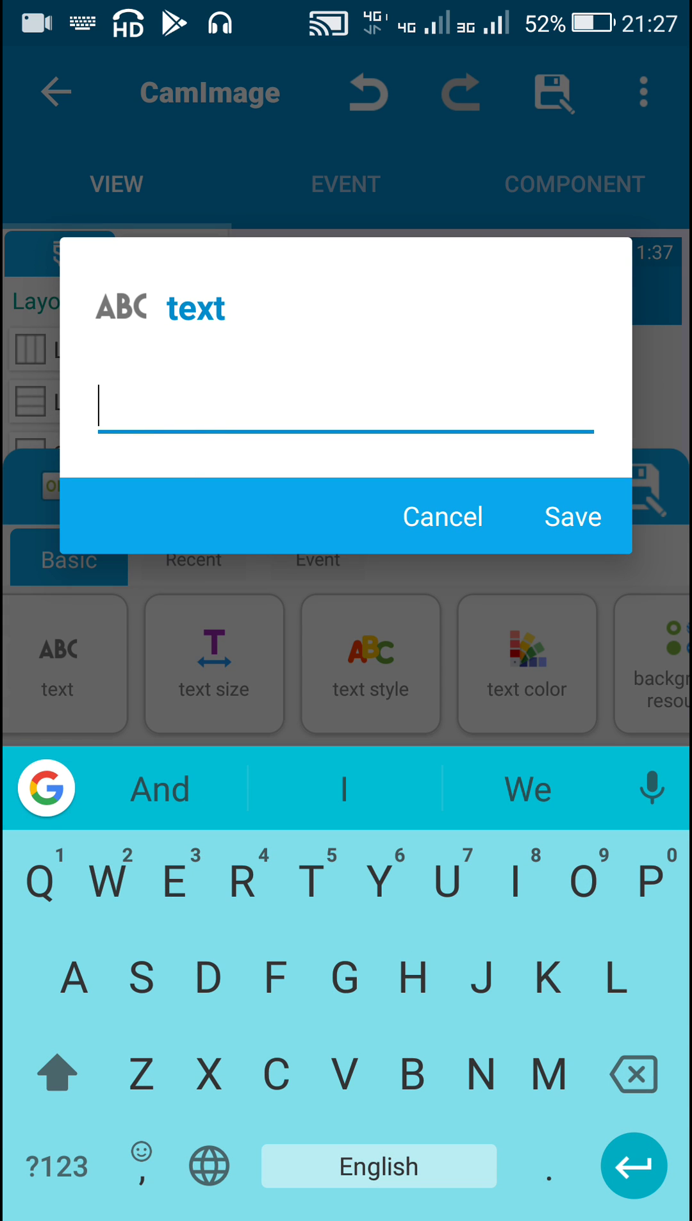
pyautogui.write('Op')
pyautogui.press('BackSpace')
pyautogui.press('BackSpace')
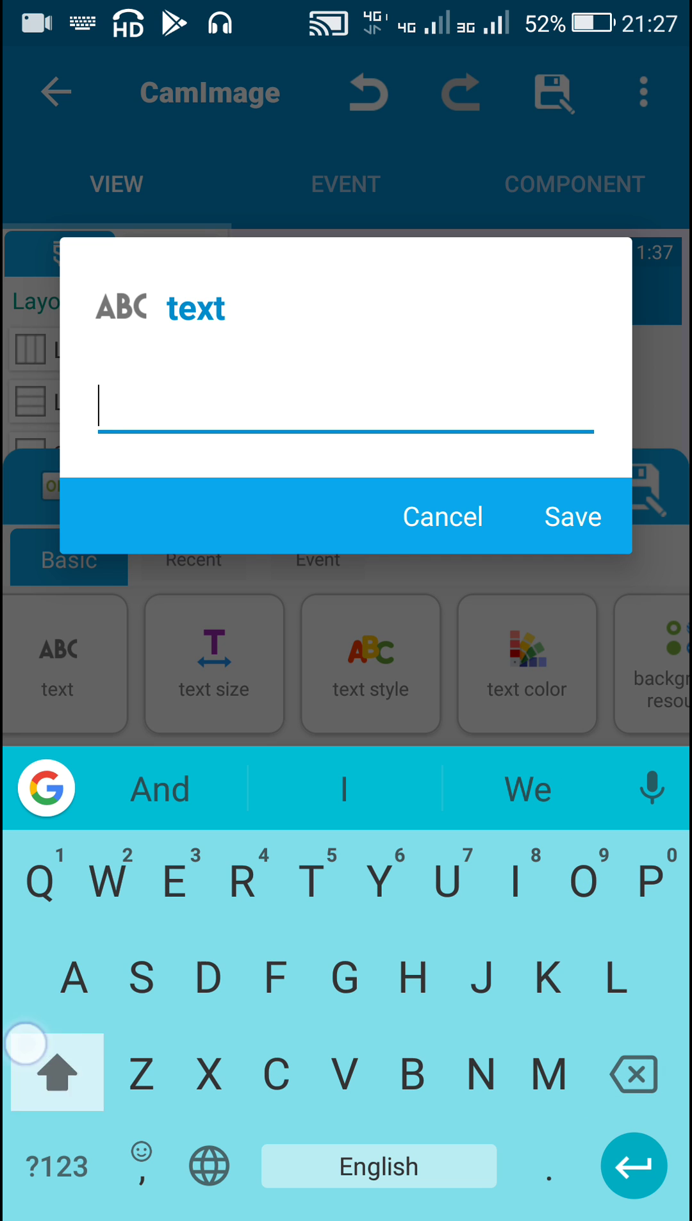
pyautogui.write('Capture image')
pyautogui.click(573, 522)
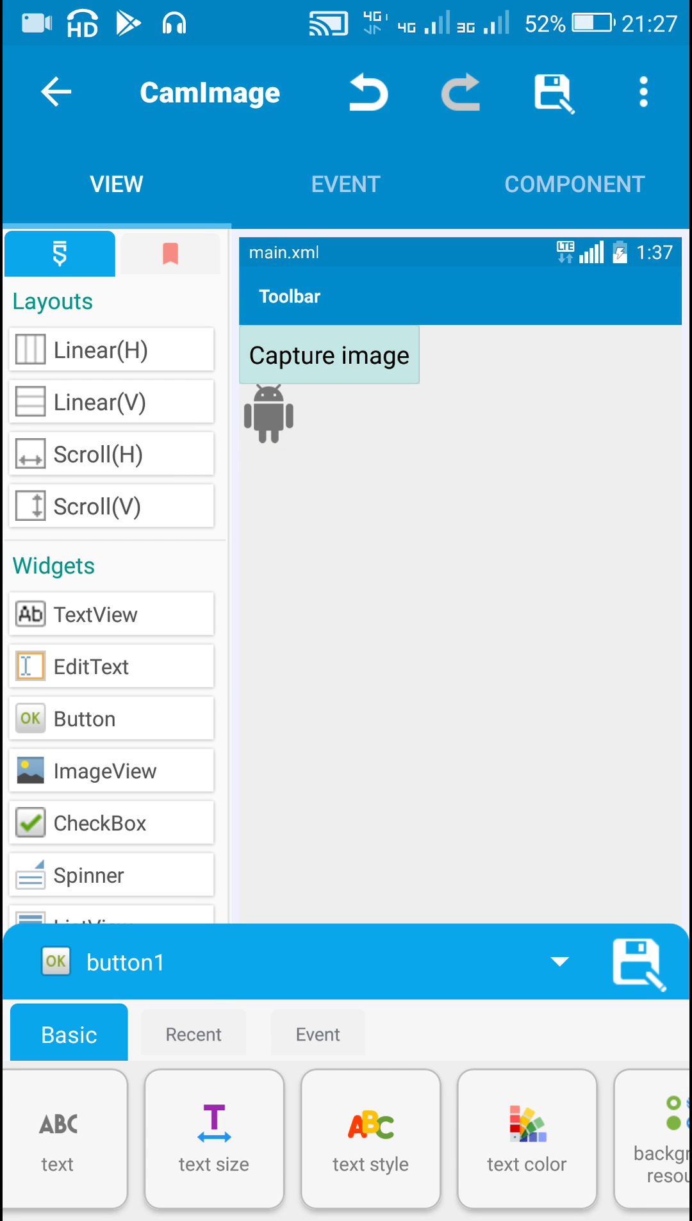
# Step: Add a Camera component named 'cam' from the COMPONENT tab
pyautogui.click(375, 184)
pyautogui.click(611, 188)
pyautogui.click(599, 1027)
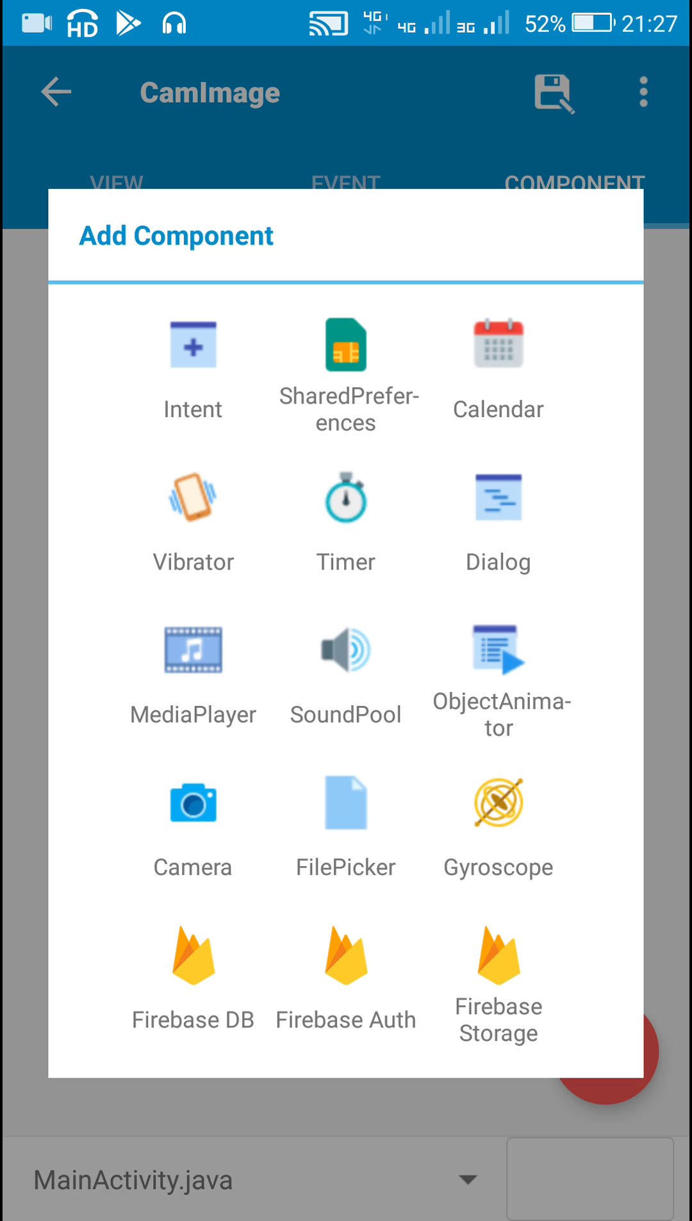
pyautogui.click(192, 829)
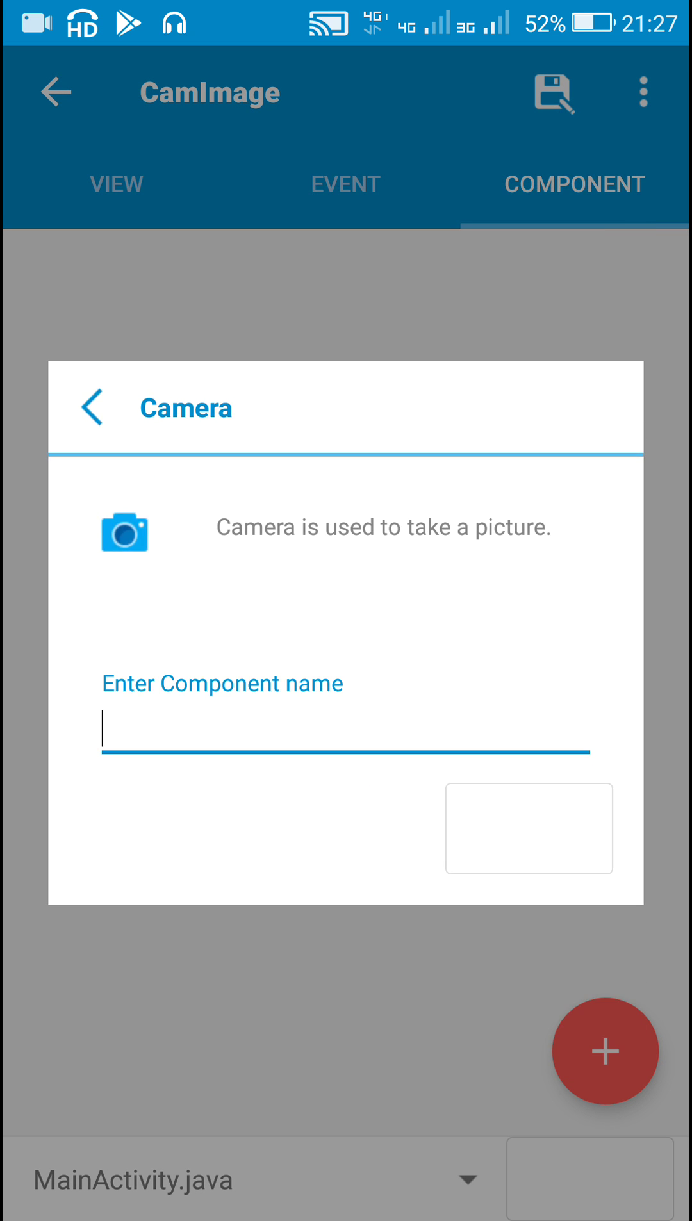
pyautogui.click(219, 733)
pyautogui.write('cam')
pyautogui.click(558, 584)
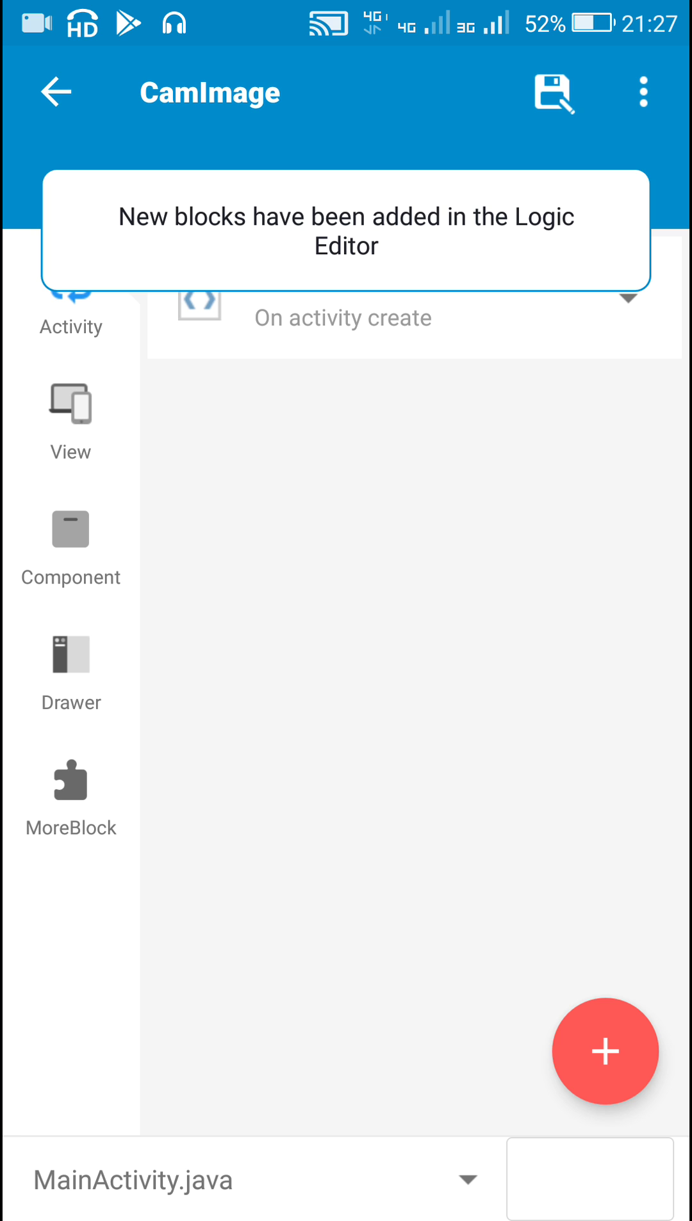
# Step: Attach a 'take picture' block using cam to button1's onClick event
pyautogui.click(71, 419)
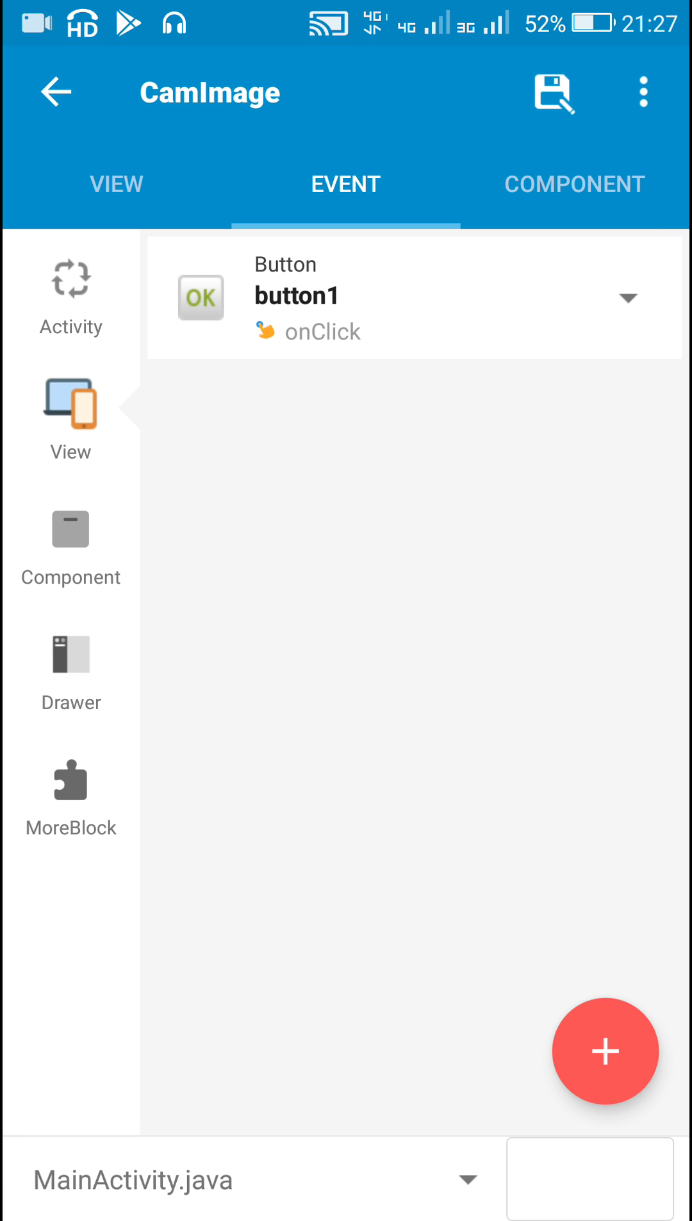
pyautogui.click(401, 314)
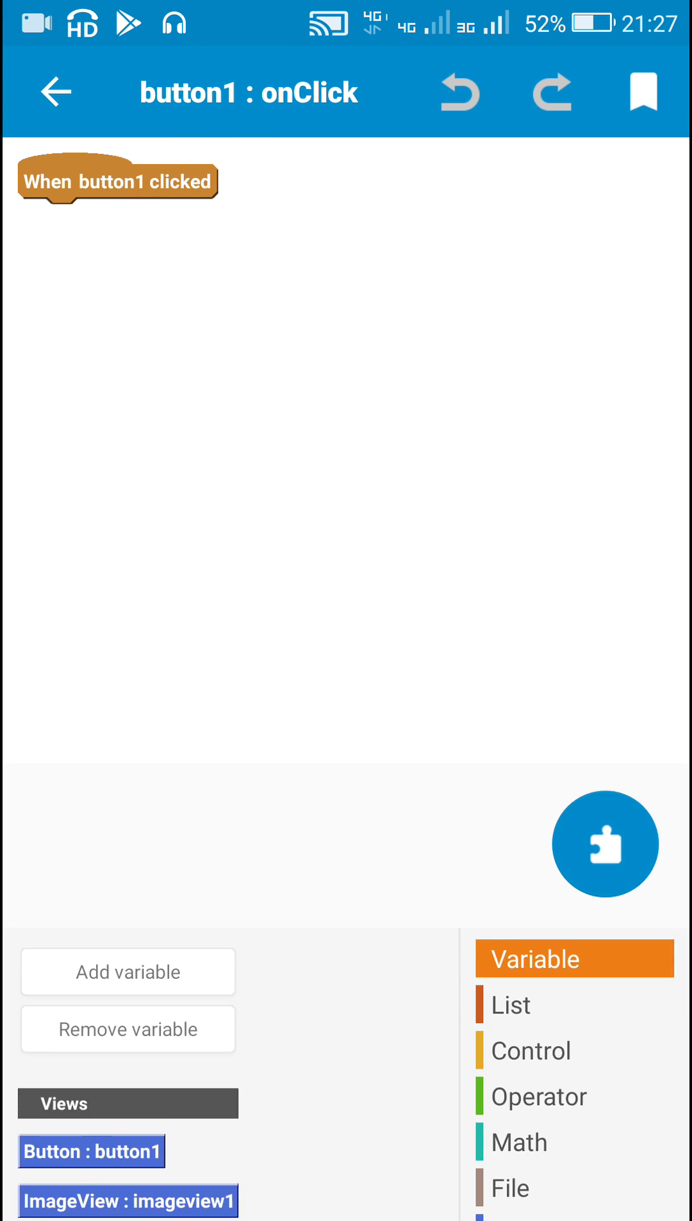
pyautogui.click(555, 1115)
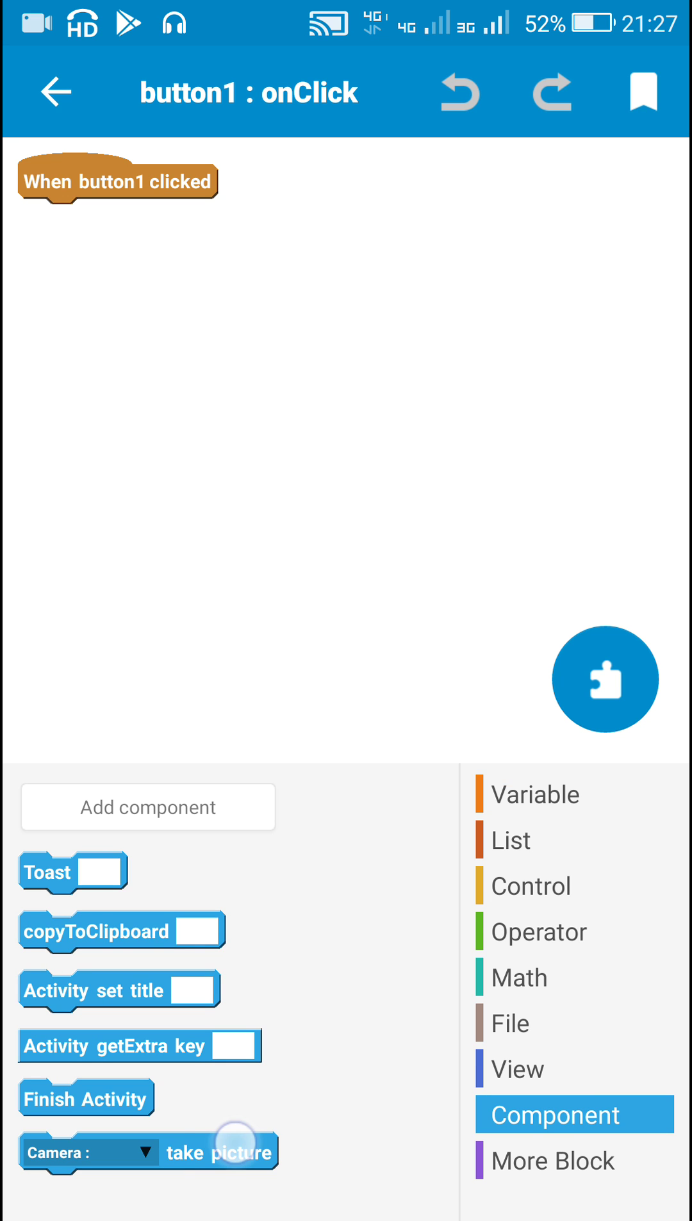
pyautogui.moveTo(234, 1145); pyautogui.dragTo(300, 209)
pyautogui.click(120, 210)
pyautogui.click(119, 633)
pyautogui.click(564, 755)
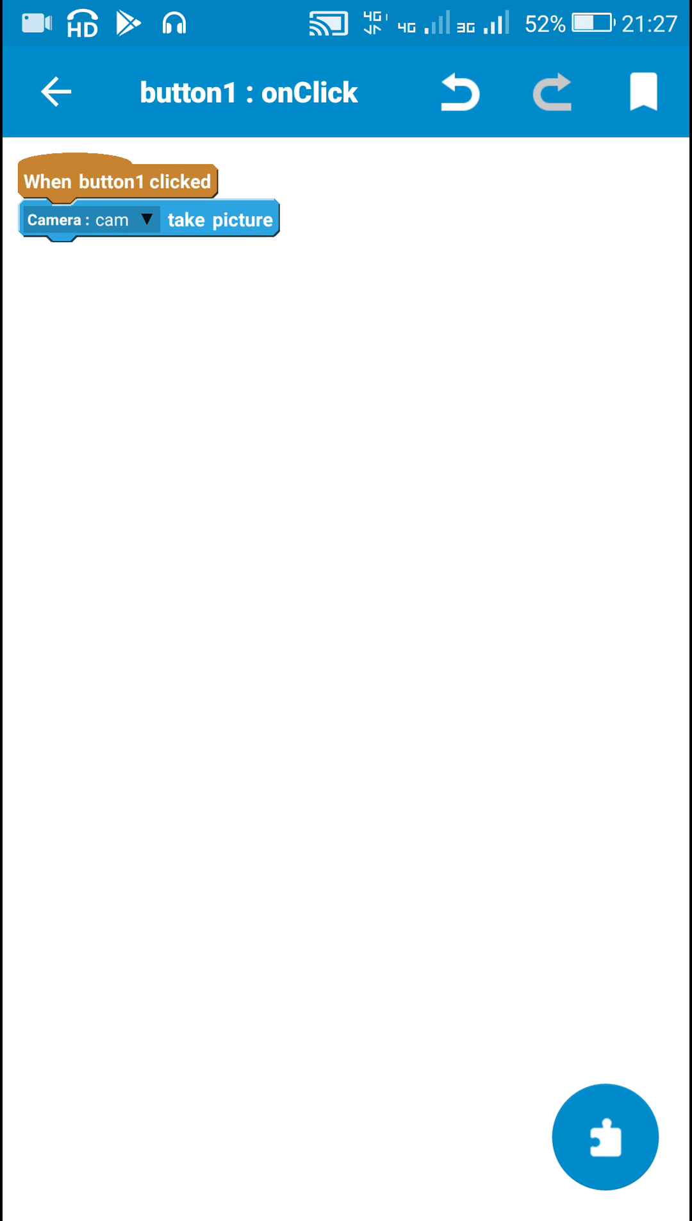
pyautogui.click(57, 91)
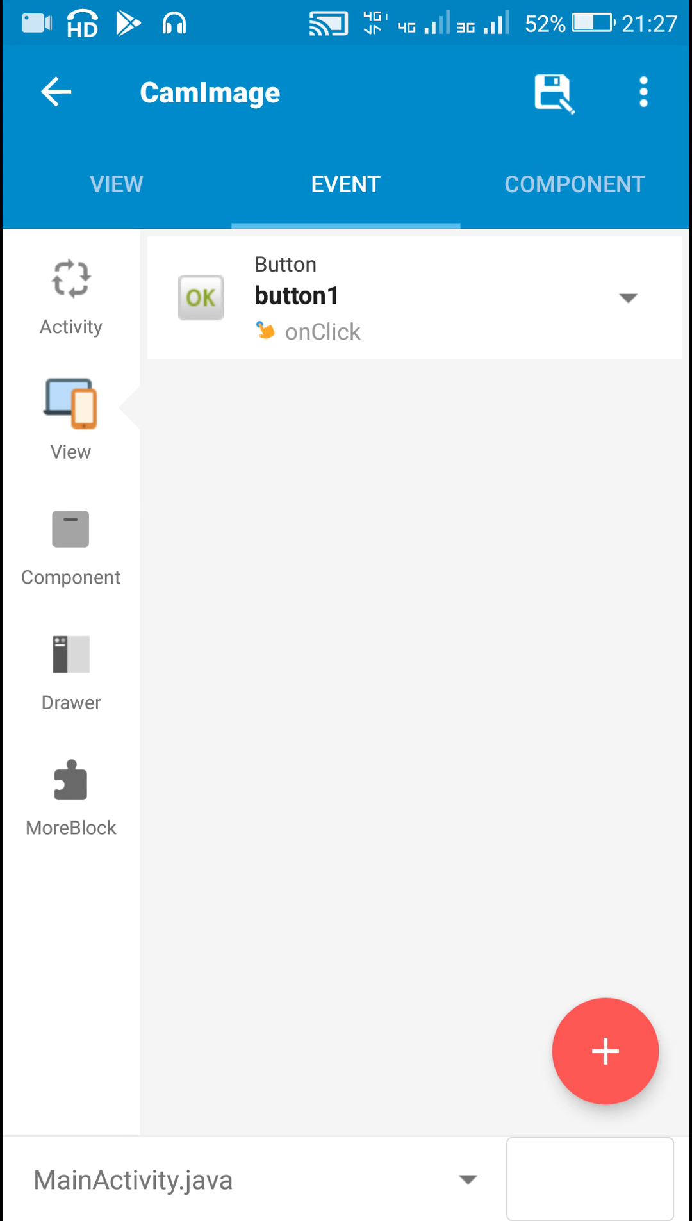
# Step: Add the cam onPictureTaken event to the project
pyautogui.click(70, 544)
pyautogui.click(598, 1016)
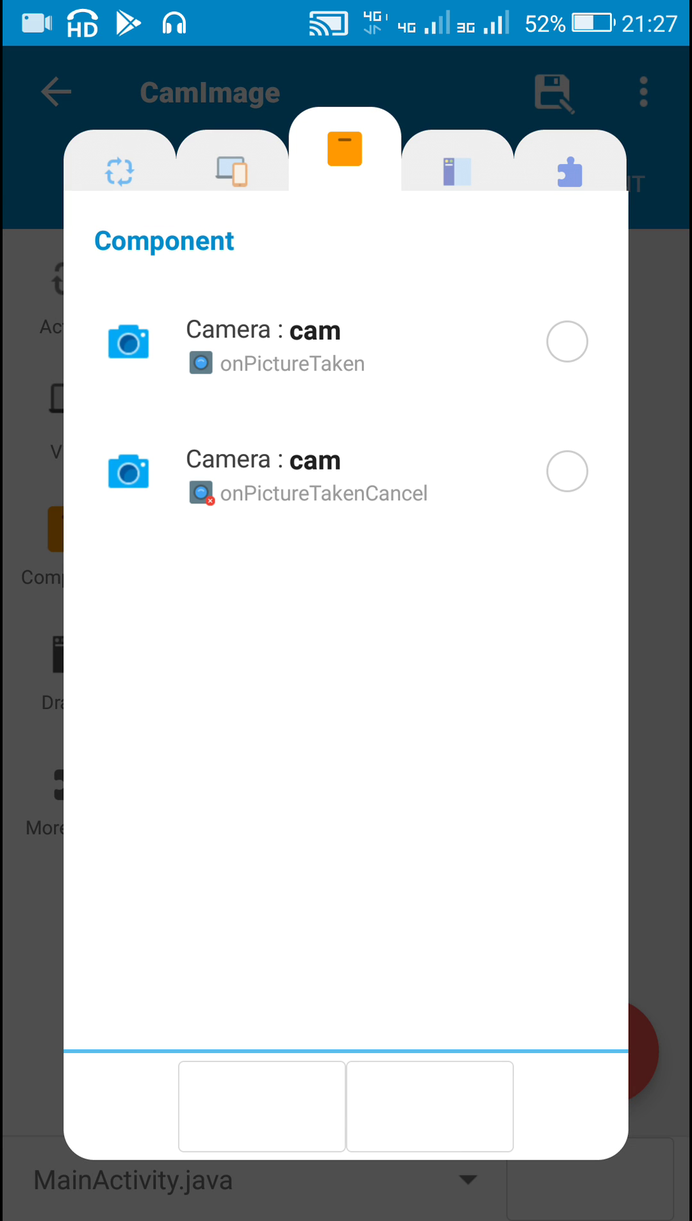
pyautogui.click(362, 343)
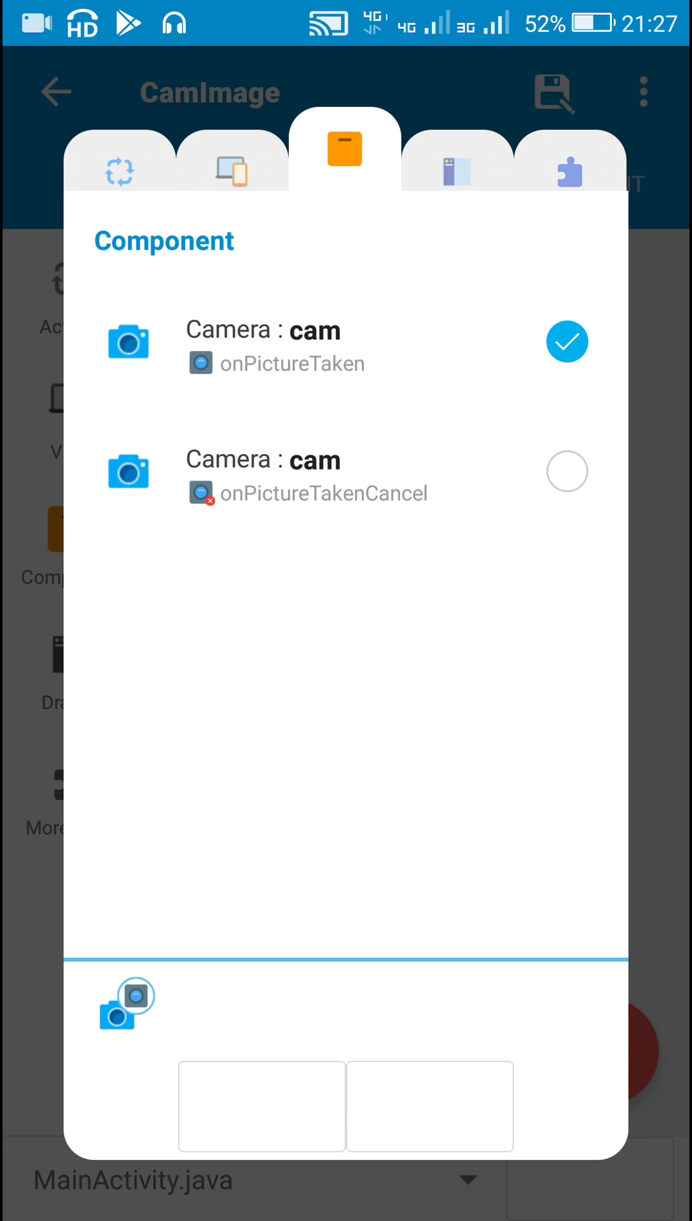
pyautogui.click(431, 1090)
# Step: In onPictureTaken, set imageview1's image from the captured filePath
pyautogui.click(476, 300)
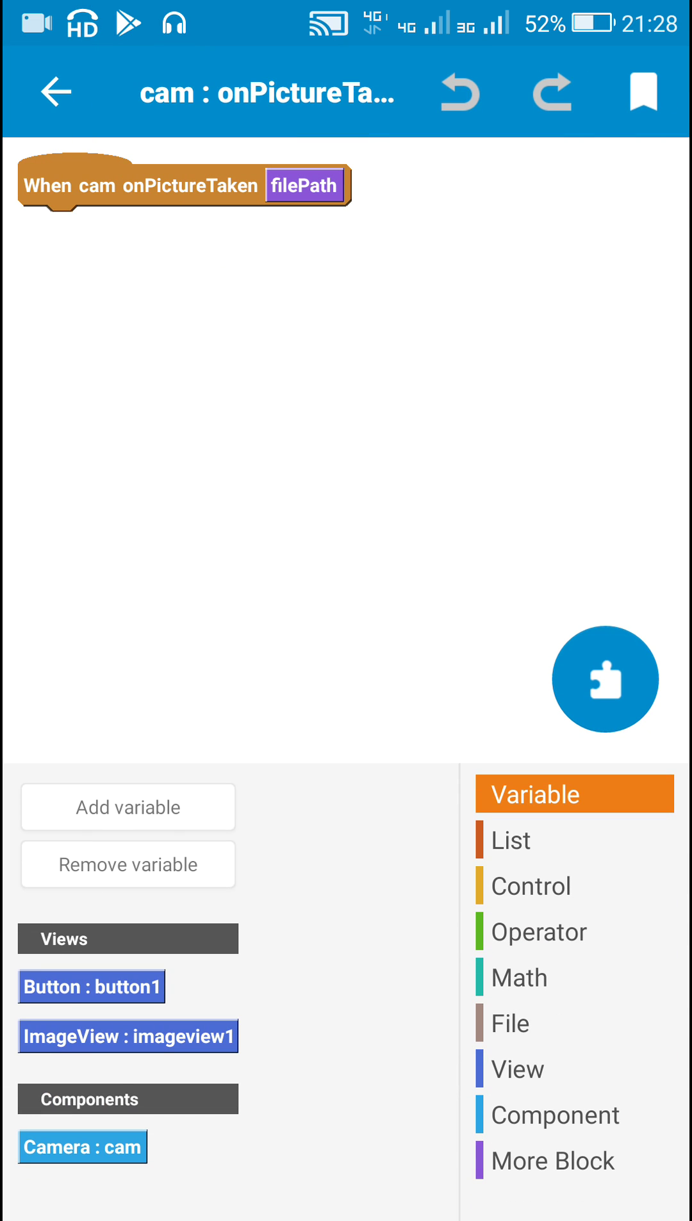
pyautogui.click(518, 1069)
pyautogui.scroll(-10, 238, 992)
pyautogui.moveTo(286, 911); pyautogui.dragTo(285, 250)
pyautogui.click(168, 226)
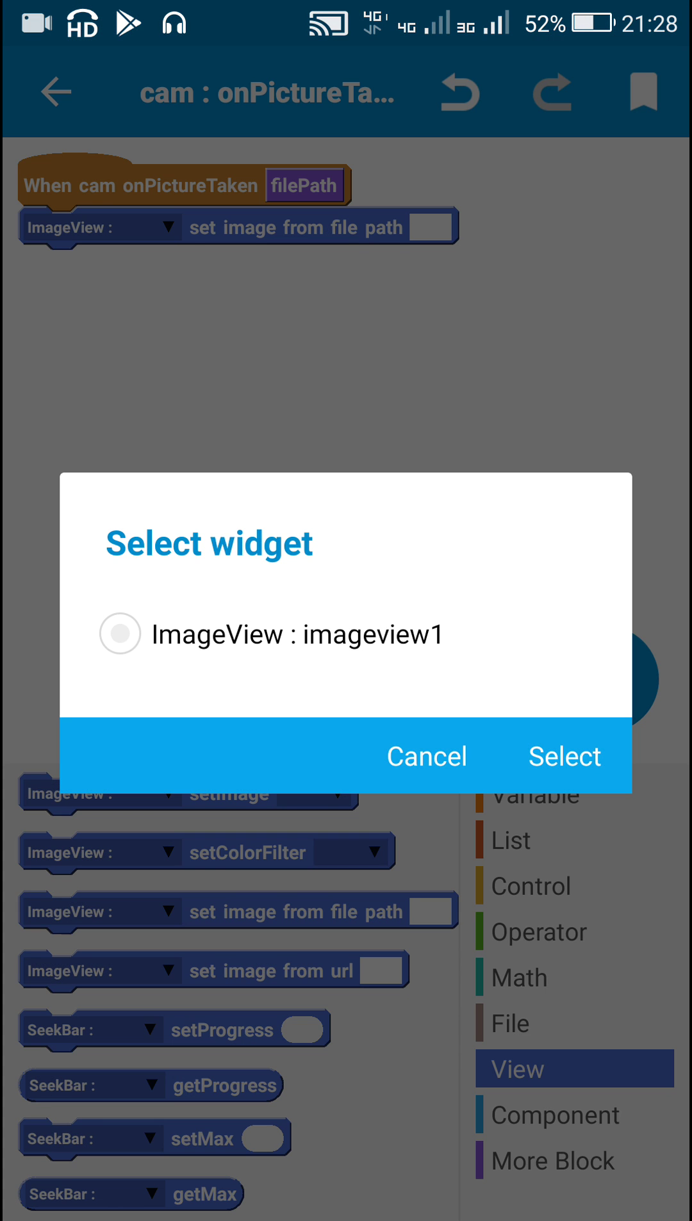
pyautogui.click(122, 632)
pyautogui.click(562, 755)
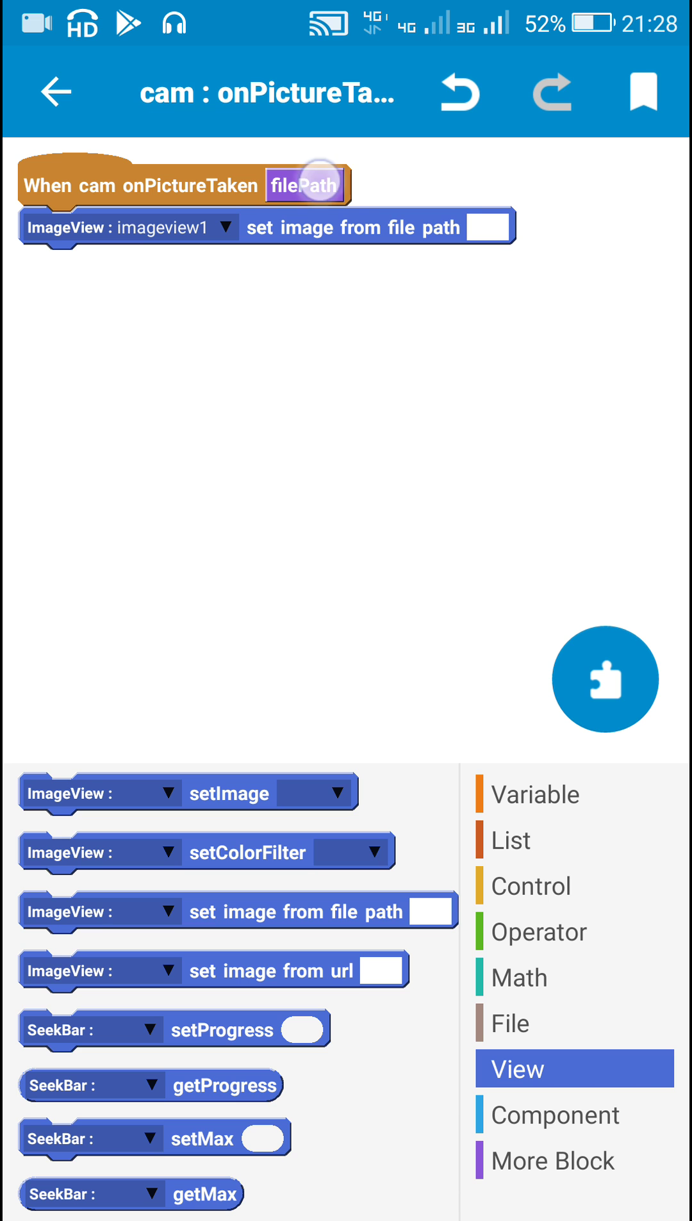
pyautogui.moveTo(303, 185); pyautogui.dragTo(533, 232)
pyautogui.press('Escape')
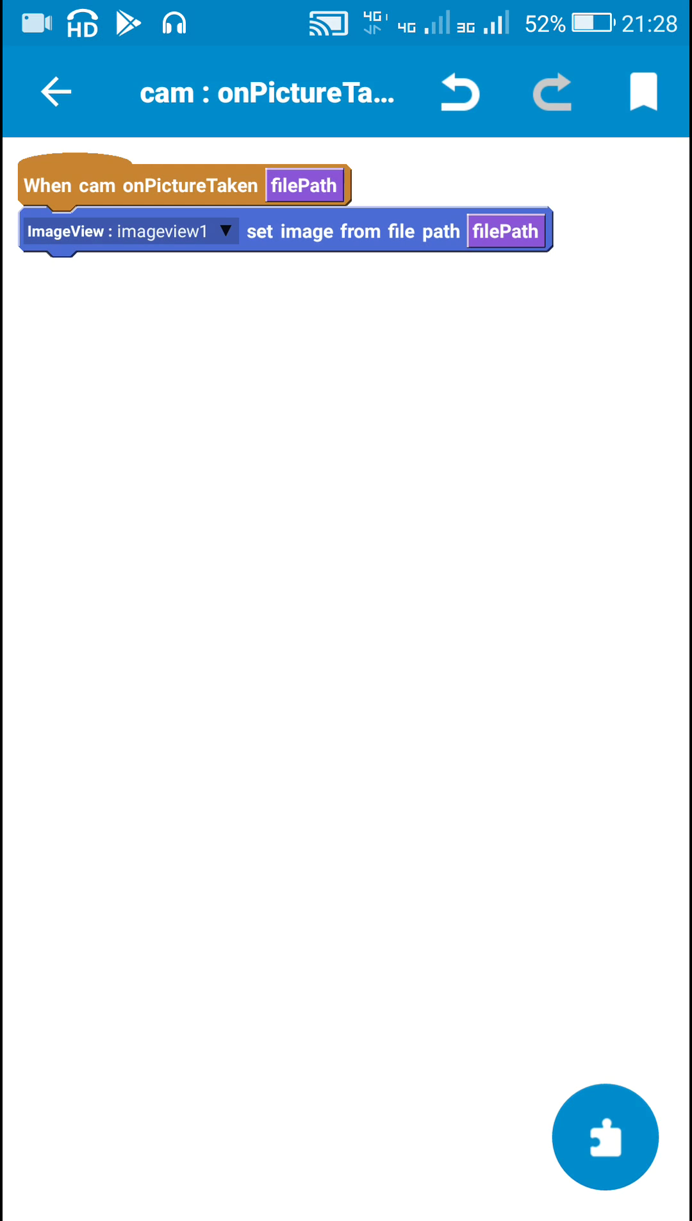
pyautogui.press('Escape')
# Step: Build and run the app, then tap CAPTURE IMAGE to launch the camera
pyautogui.click(589, 1179)
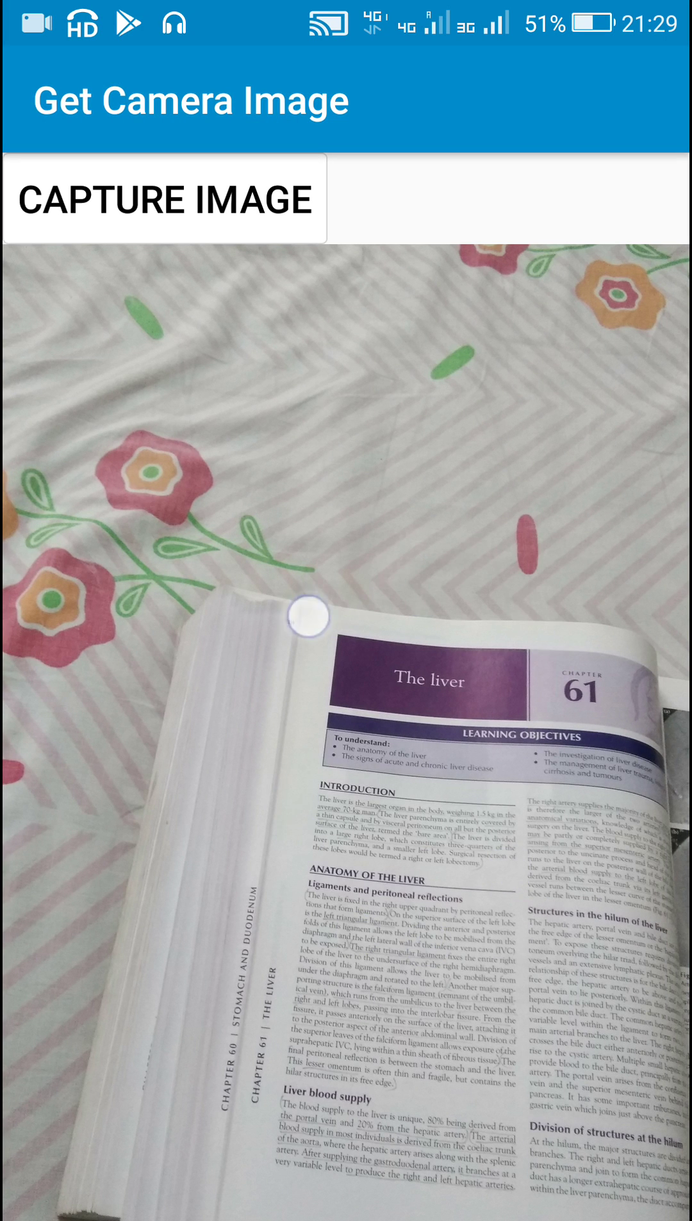
pyautogui.click(265, 216)
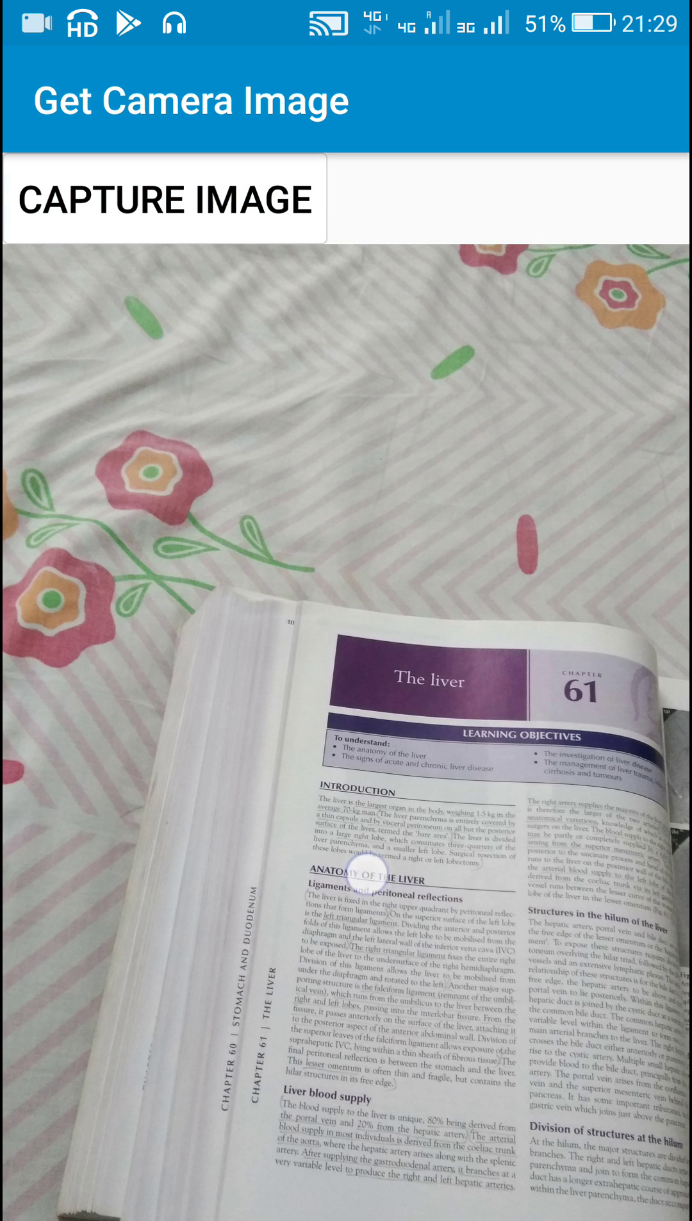